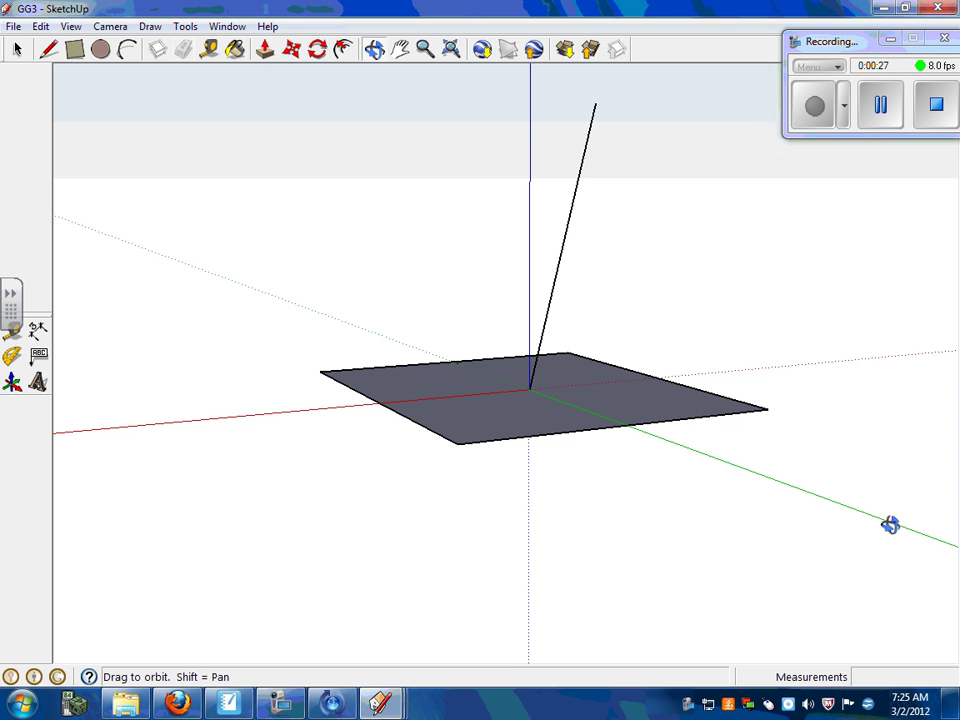
Step: With the Move tool, drop the line's top endpoint onto the blue axis, making it vertical
drag(889, 521, 677, 508)
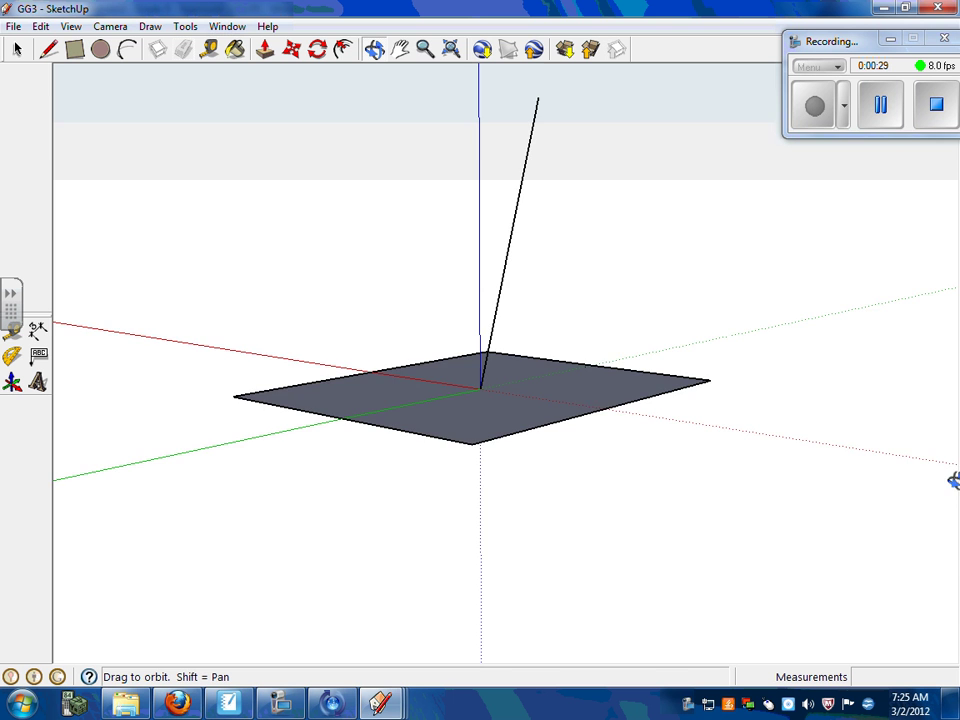
drag(950, 480, 467, 516)
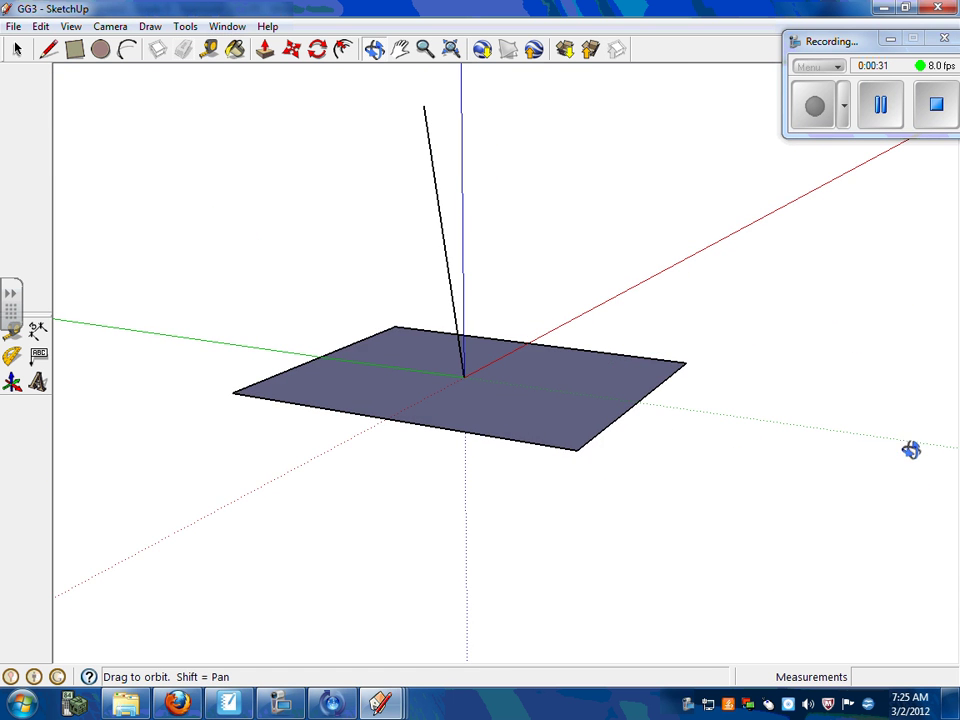
mouse_move(909, 446)
mouse_down()
mouse_move(521, 461)
mouse_move(611, 435)
mouse_up()
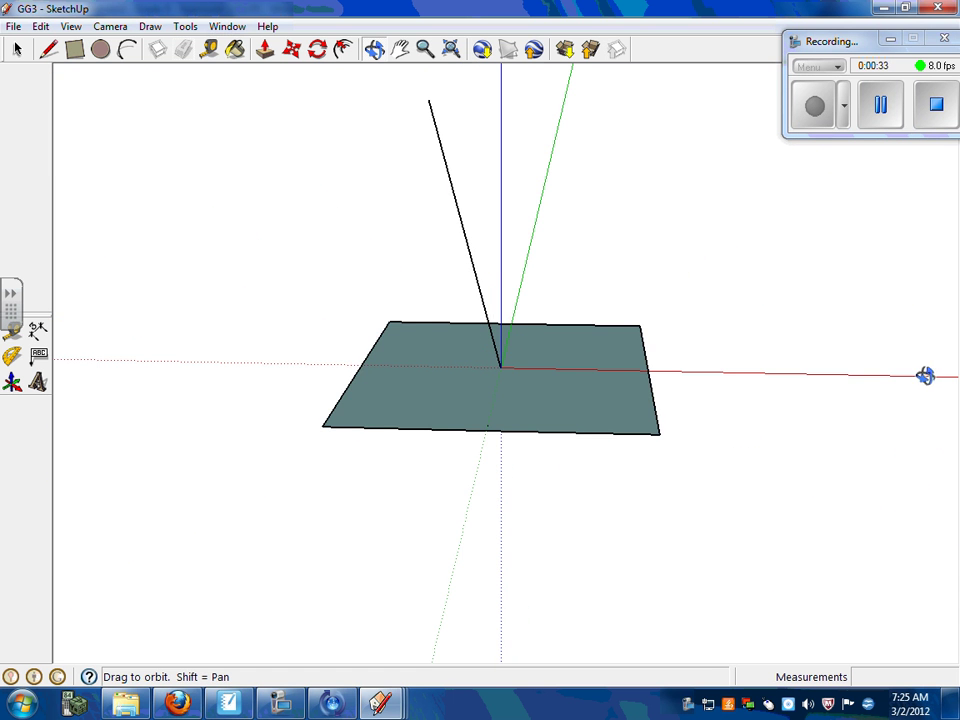
mouse_move(926, 375)
mouse_down()
mouse_move(745, 422)
mouse_move(486, 429)
mouse_move(765, 379)
mouse_up()
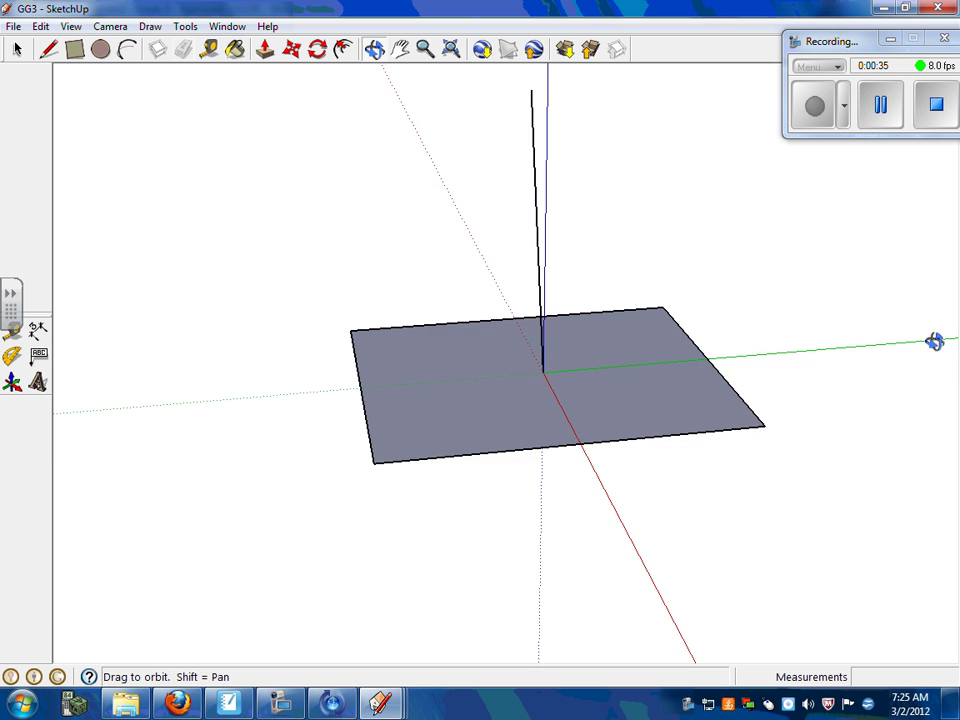
mouse_move(934, 341)
mouse_down()
mouse_move(803, 438)
mouse_move(538, 424)
mouse_move(439, 313)
mouse_move(420, 261)
mouse_up()
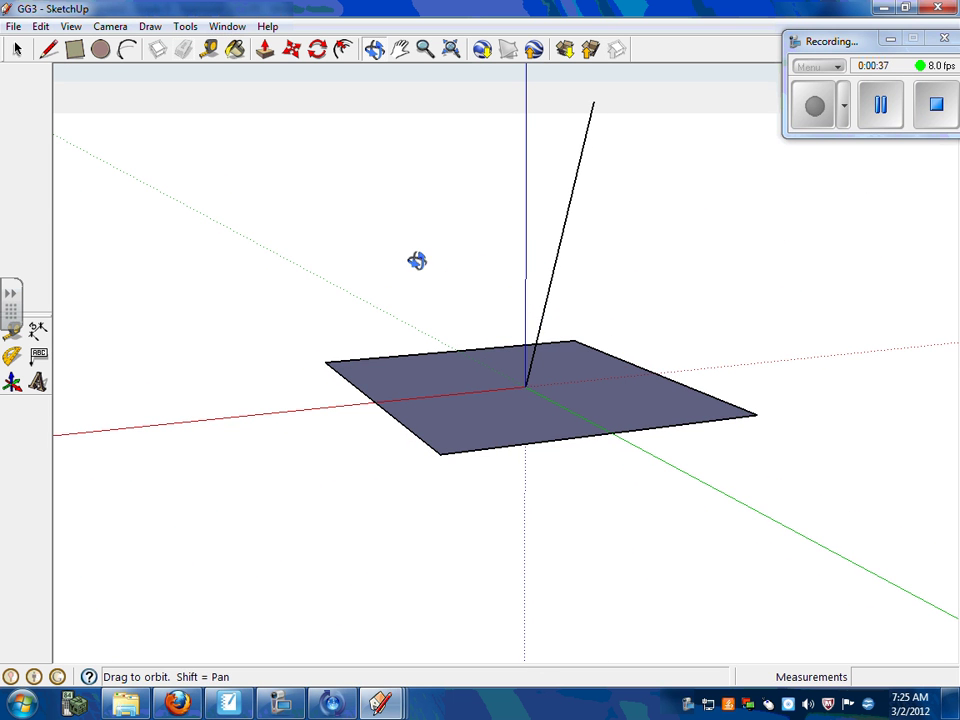
mouse_move(827, 555)
mouse_down()
mouse_move(690, 519)
mouse_move(694, 542)
mouse_up()
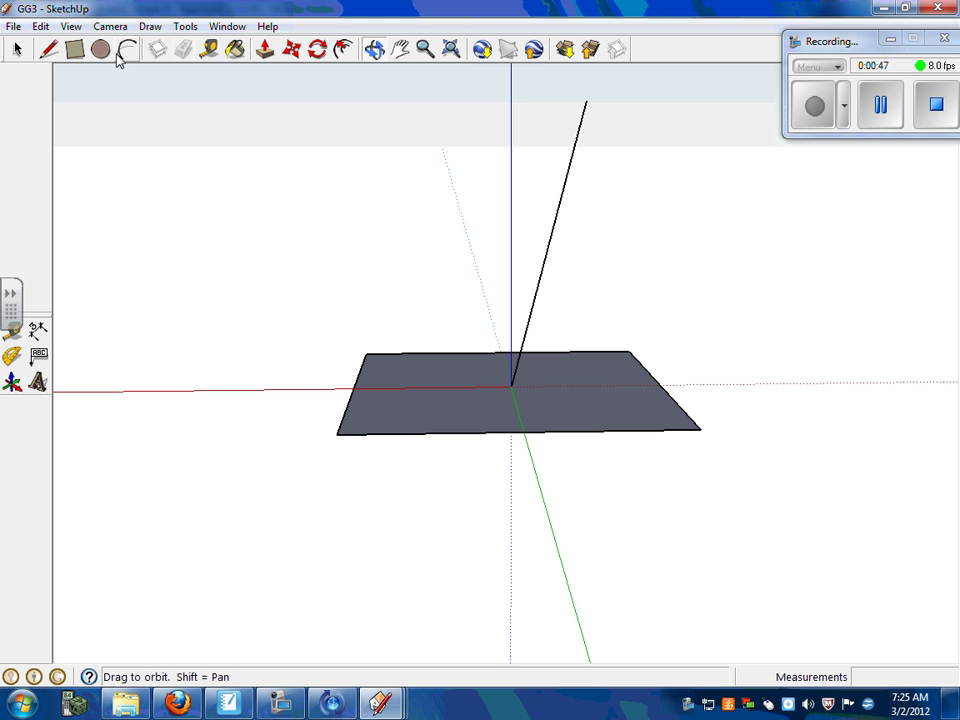
click(289, 55)
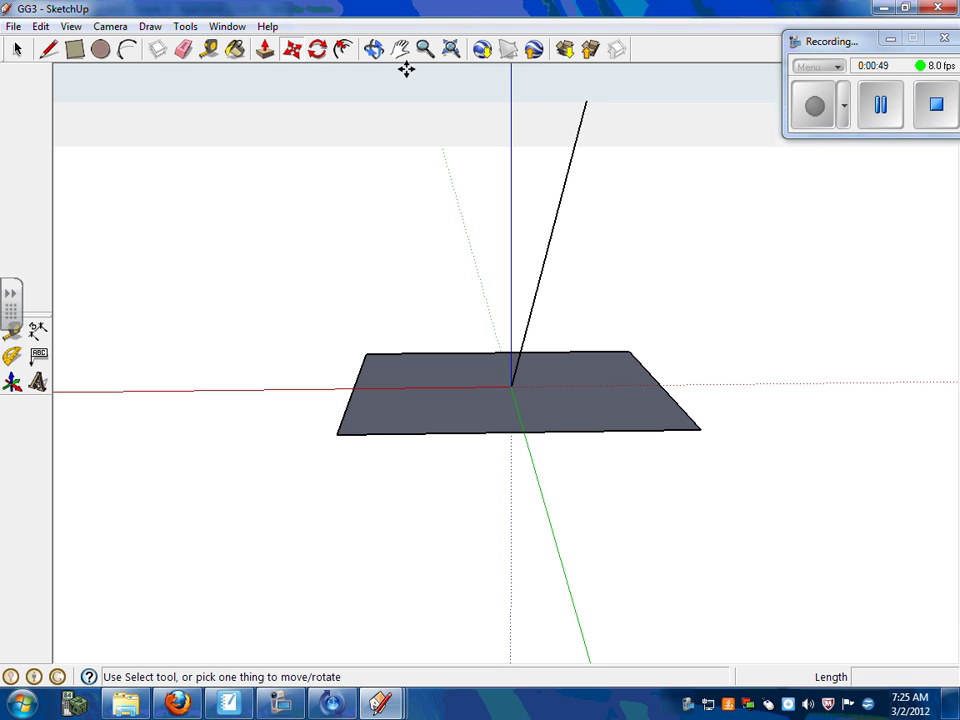
click(589, 99)
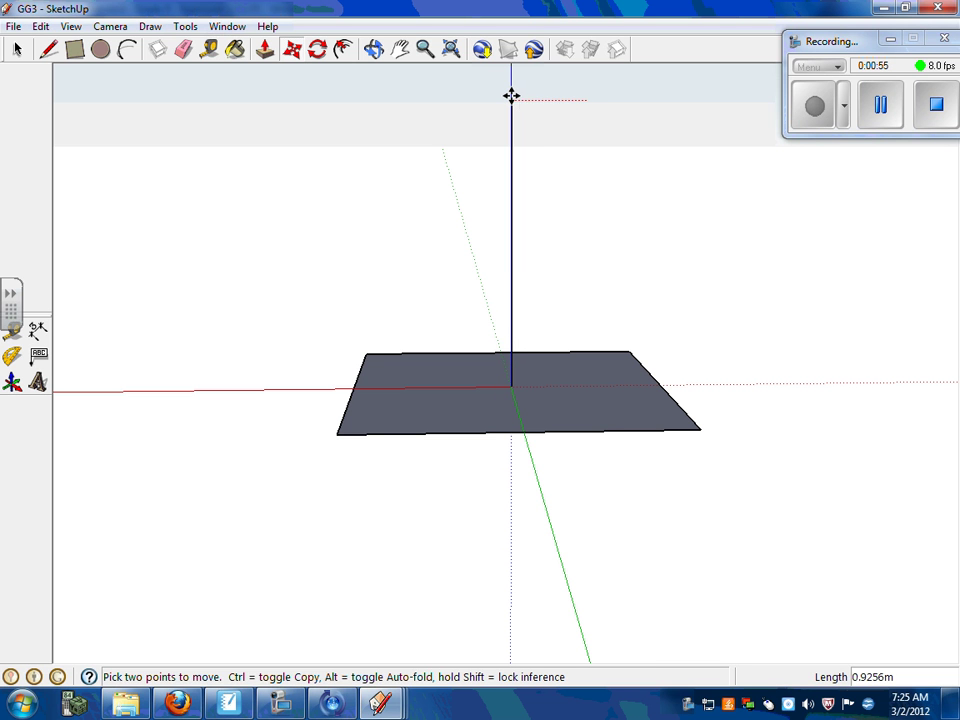
click(510, 96)
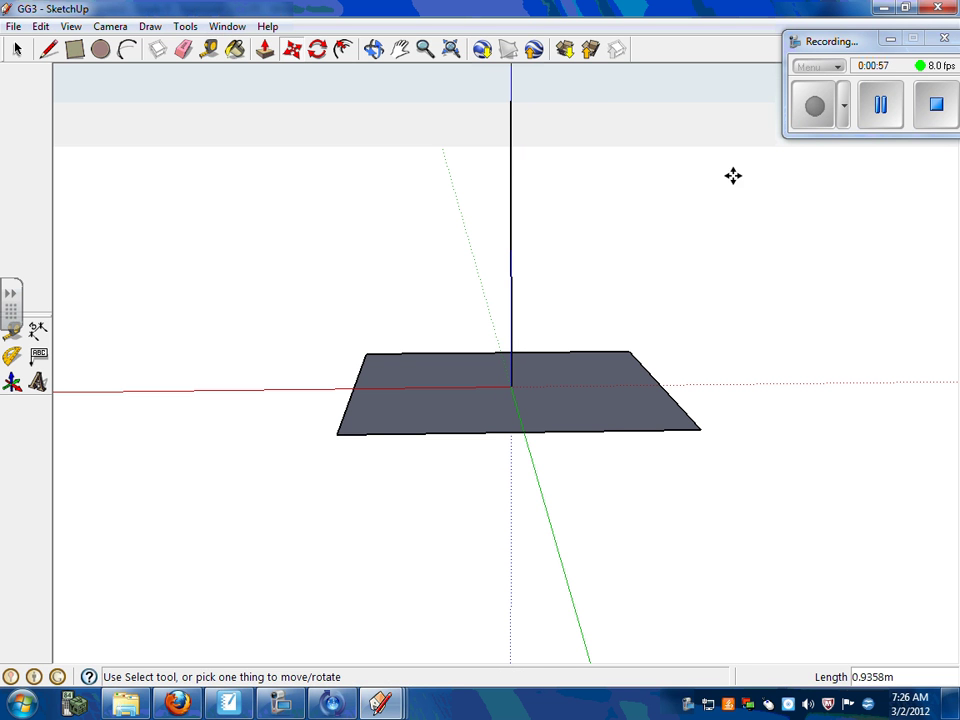
click(373, 50)
mouse_move(804, 377)
mouse_down()
mouse_move(615, 407)
mouse_move(502, 402)
mouse_up()
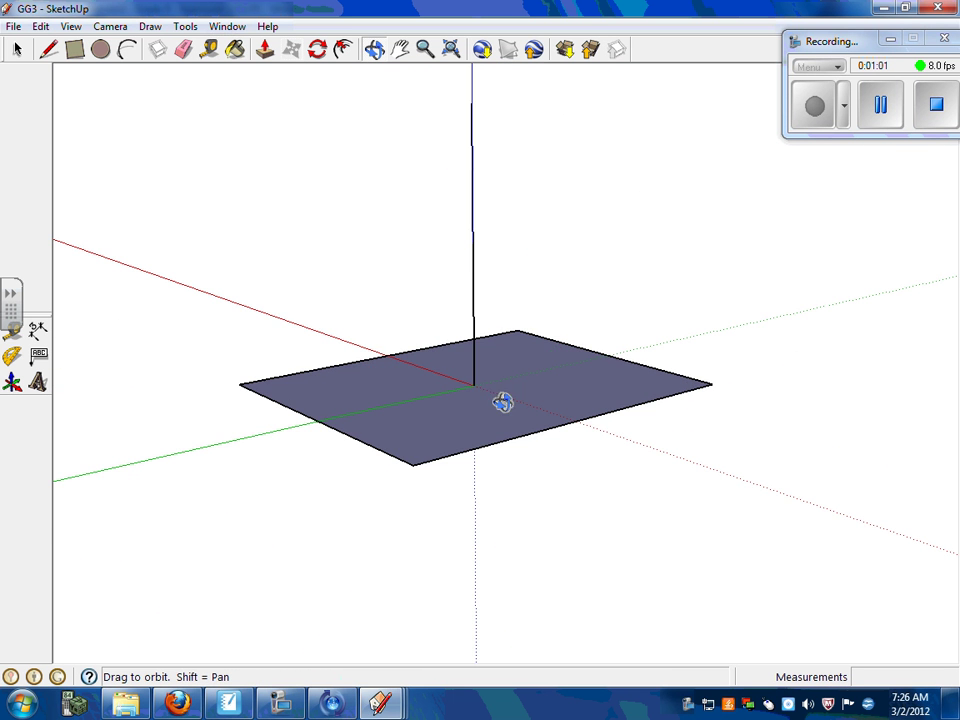
mouse_move(795, 304)
mouse_down()
mouse_move(681, 375)
mouse_move(476, 386)
mouse_up()
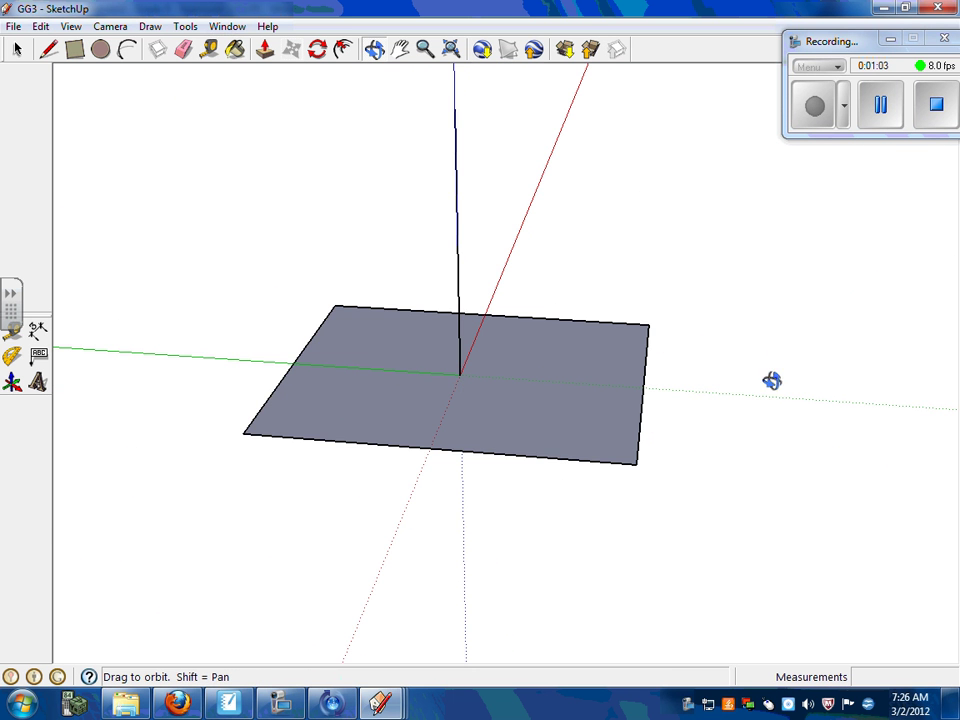
mouse_move(804, 407)
mouse_down()
mouse_move(465, 414)
mouse_move(398, 396)
mouse_move(390, 337)
mouse_up()
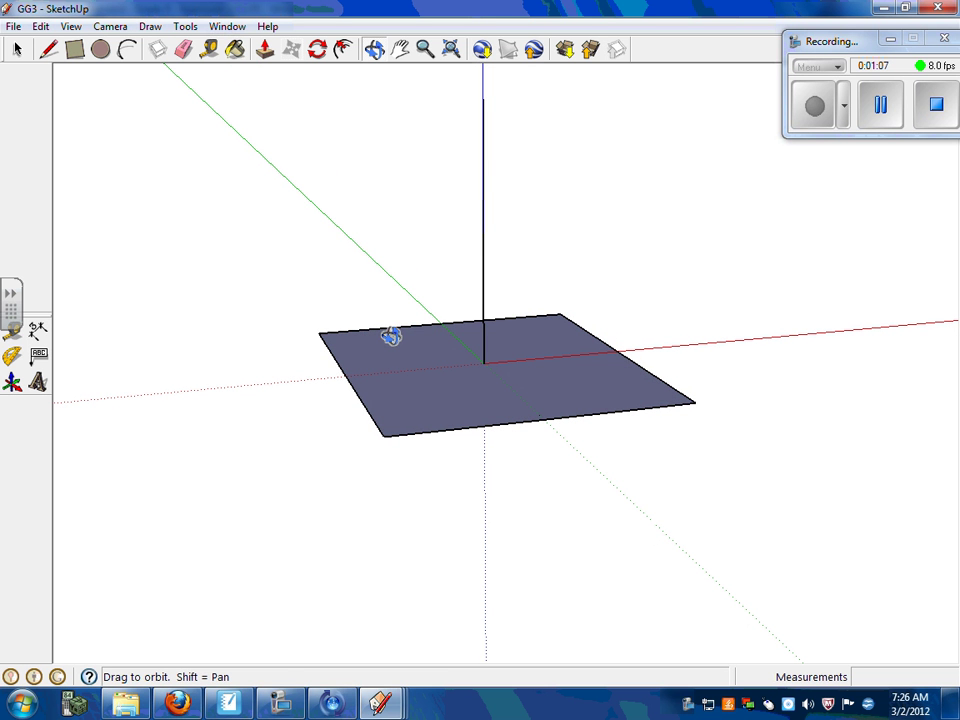